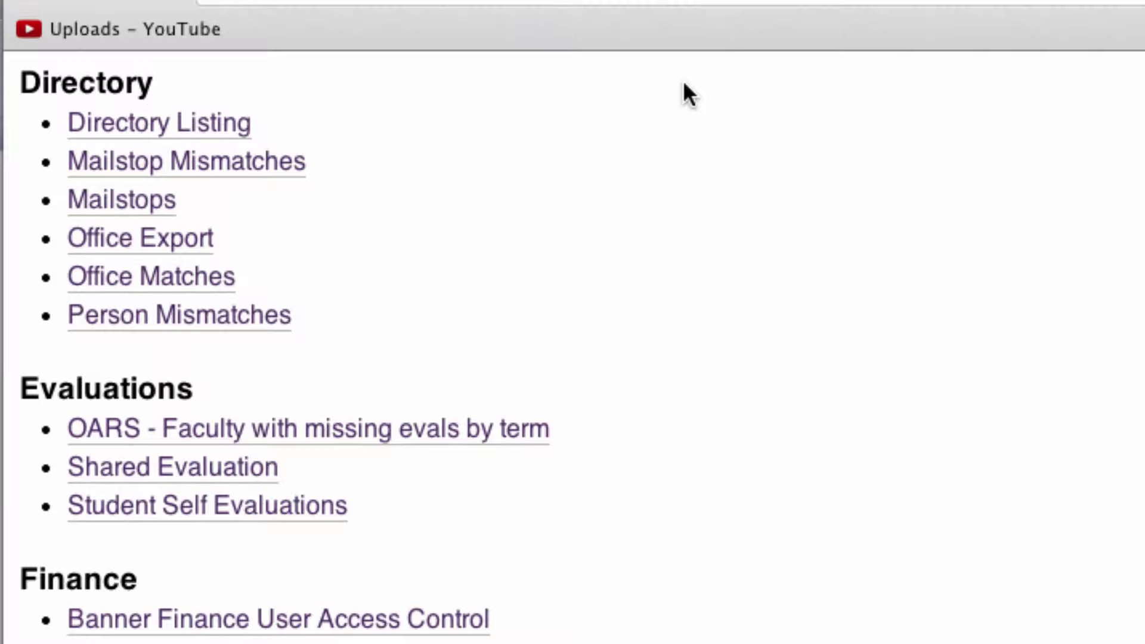
Open the Directory Listing report and filter the Person entries by the employee's last name
{"action": "left_click", "coordinate": [152, 131]}
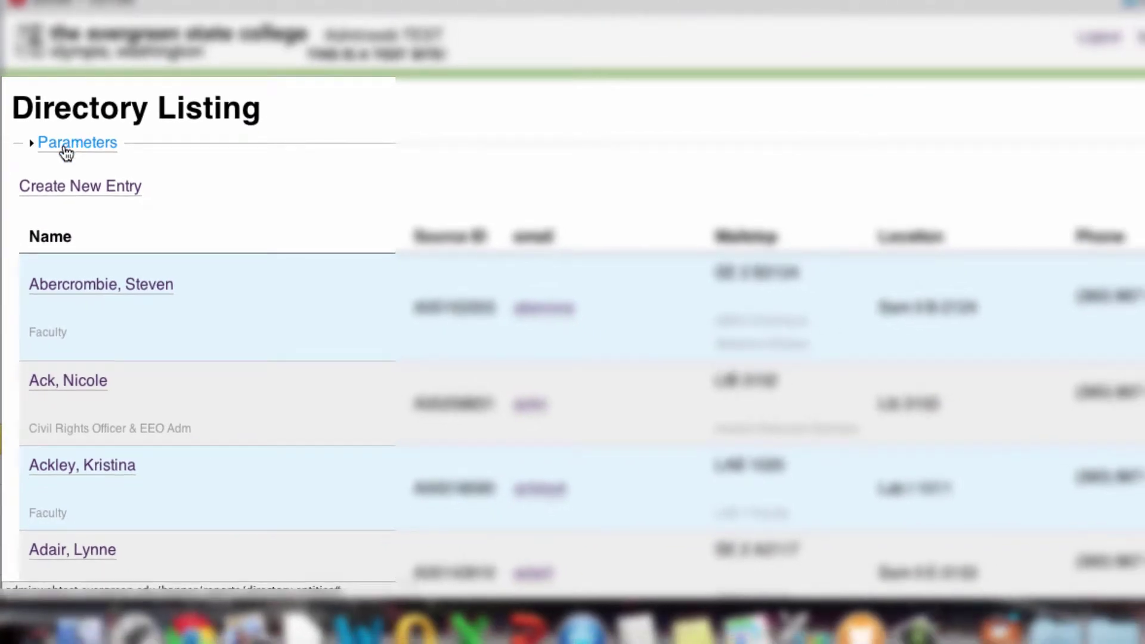
{"action": "left_click", "coordinate": [66, 151]}
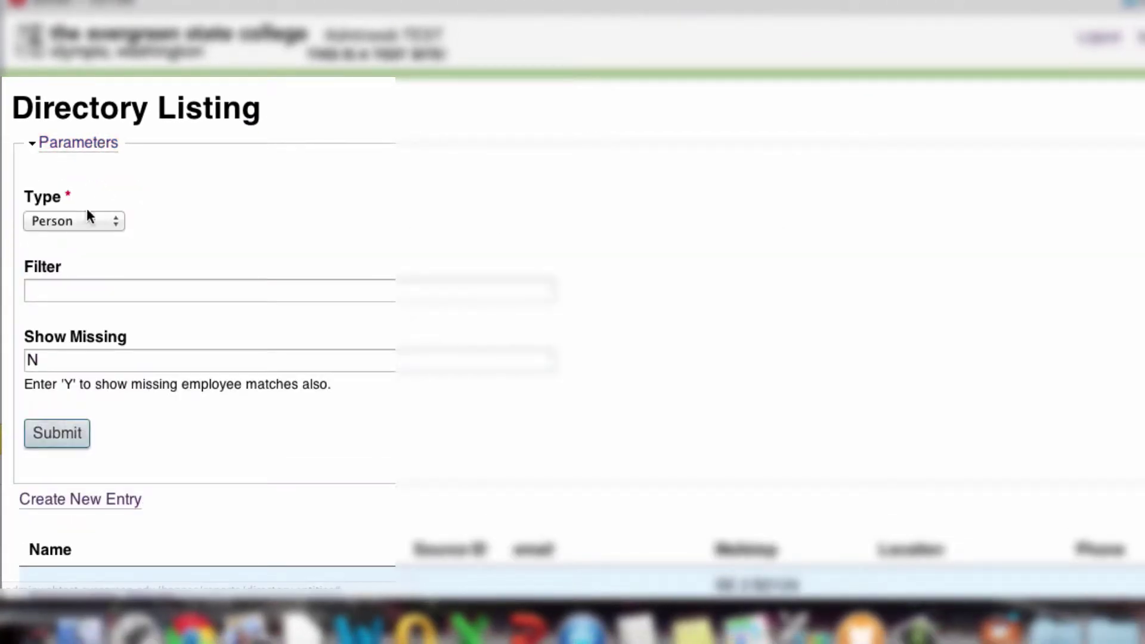
{"action": "left_click", "coordinate": [59, 290]}
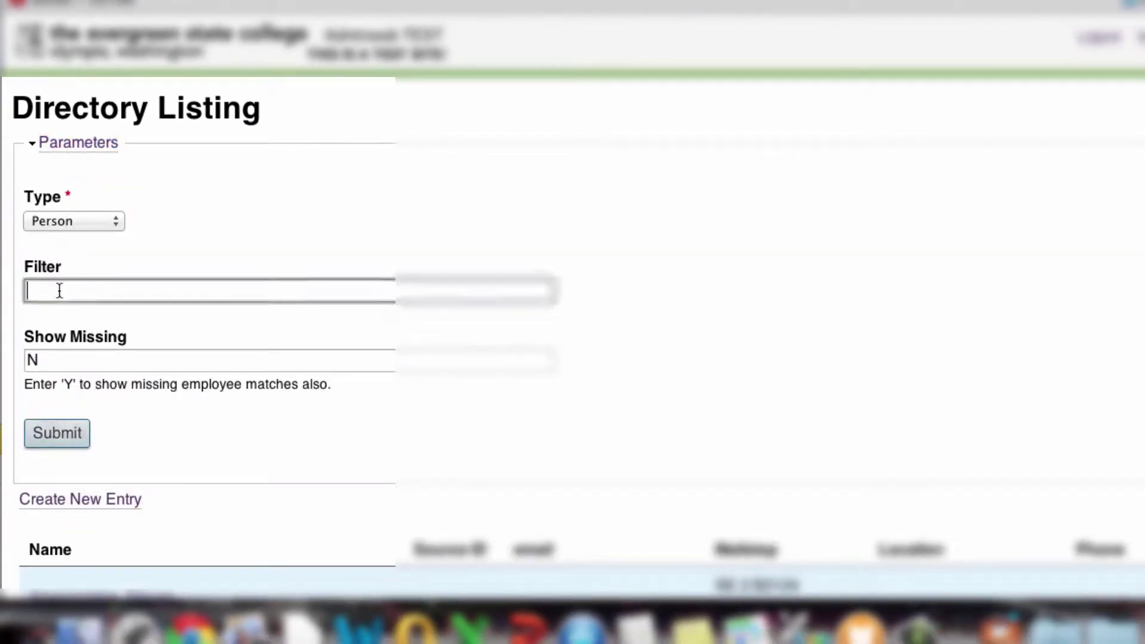
{"action": "type", "text": "Houston"}
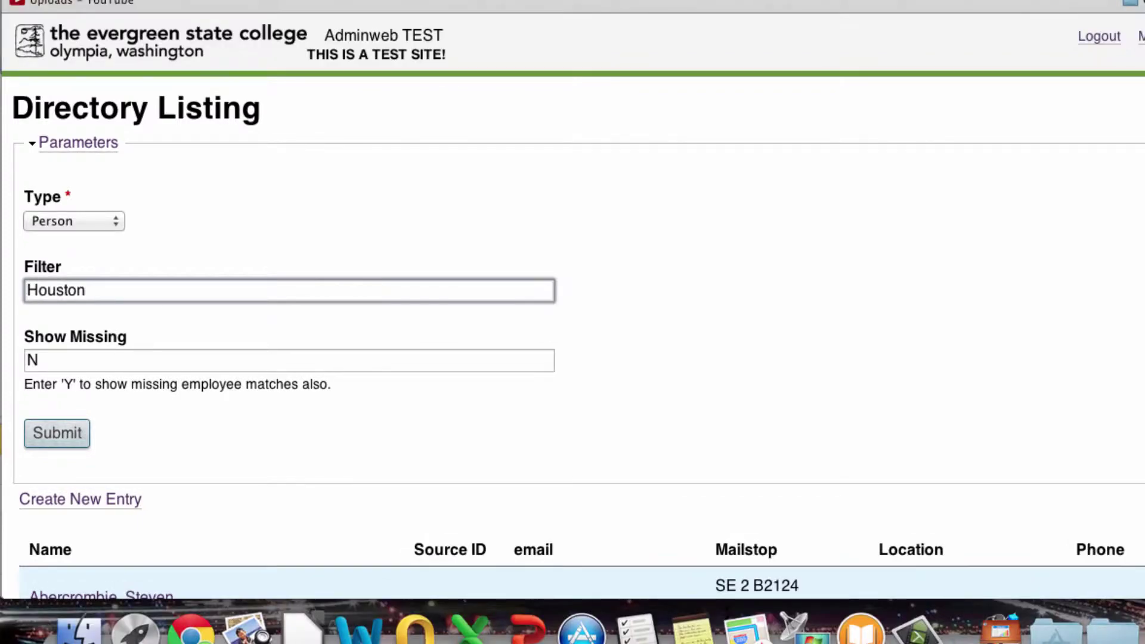
{"action": "key", "text": "Return"}
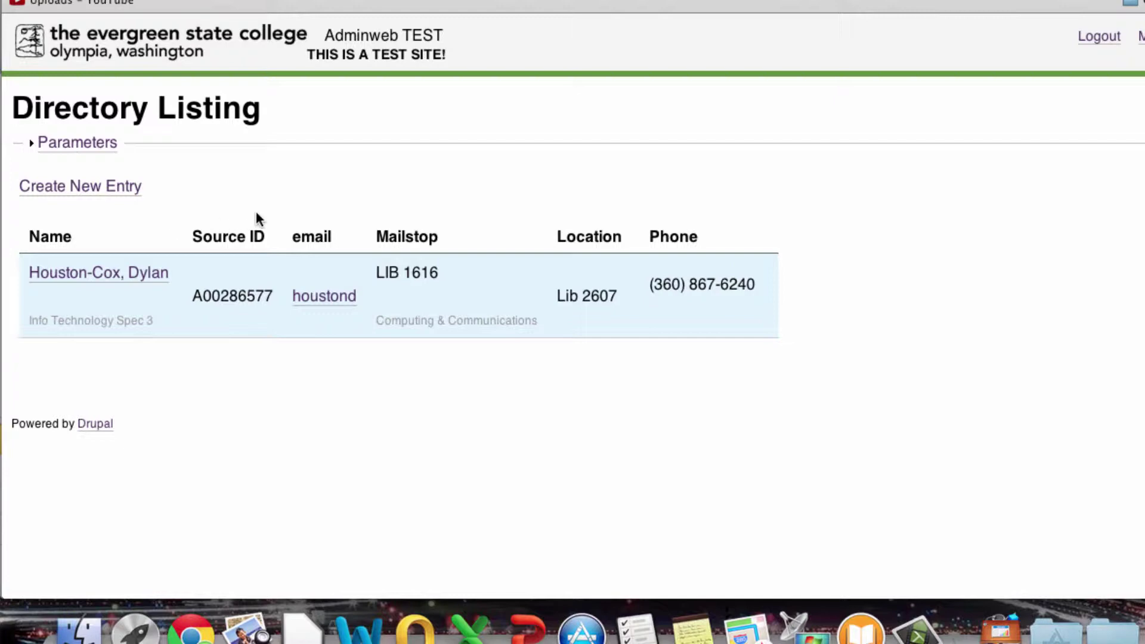
Open the matching person's directory details and look at the Edit and Add Cross Reference options
{"action": "left_click", "coordinate": [50, 284]}
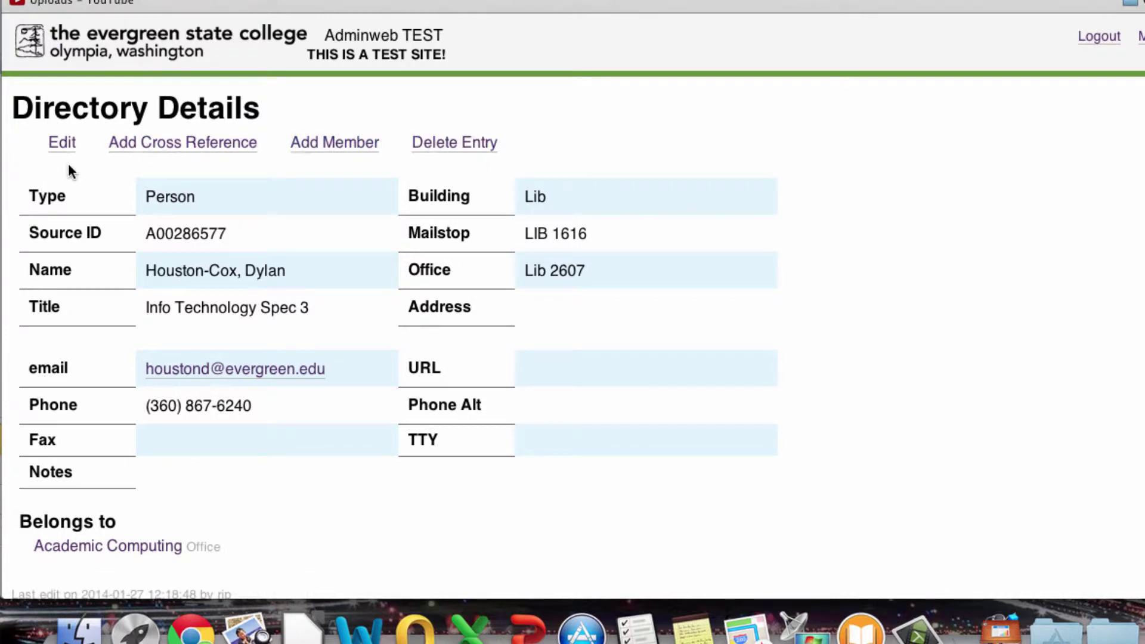
{"action": "left_click", "coordinate": [63, 143]}
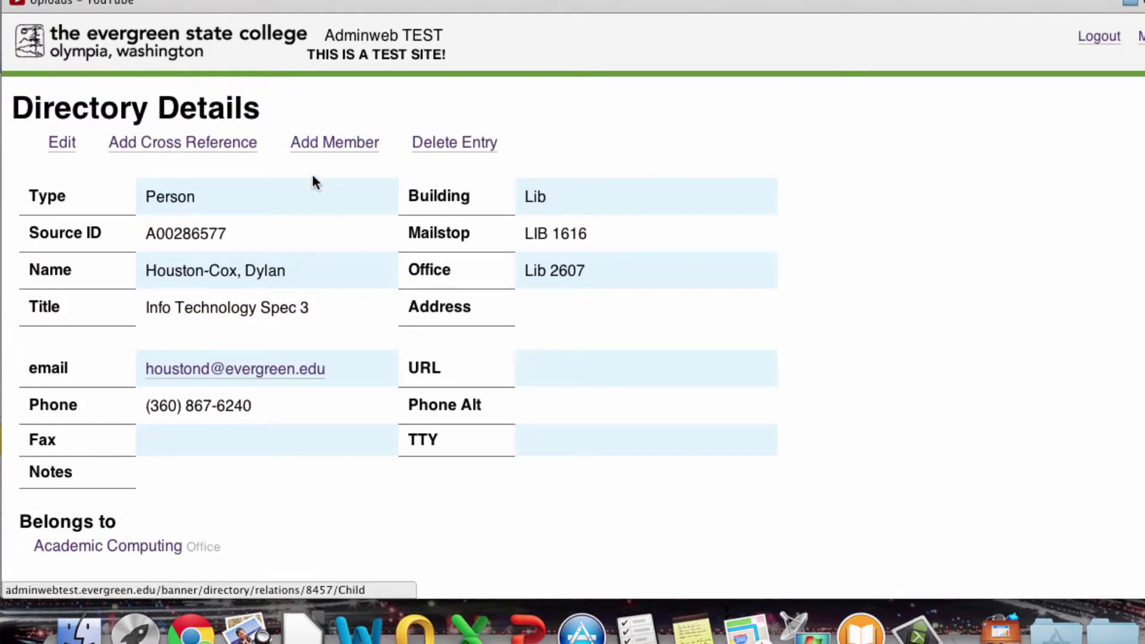
{"action": "left_click", "coordinate": [197, 149]}
{"action": "left_click", "coordinate": [150, 213]}
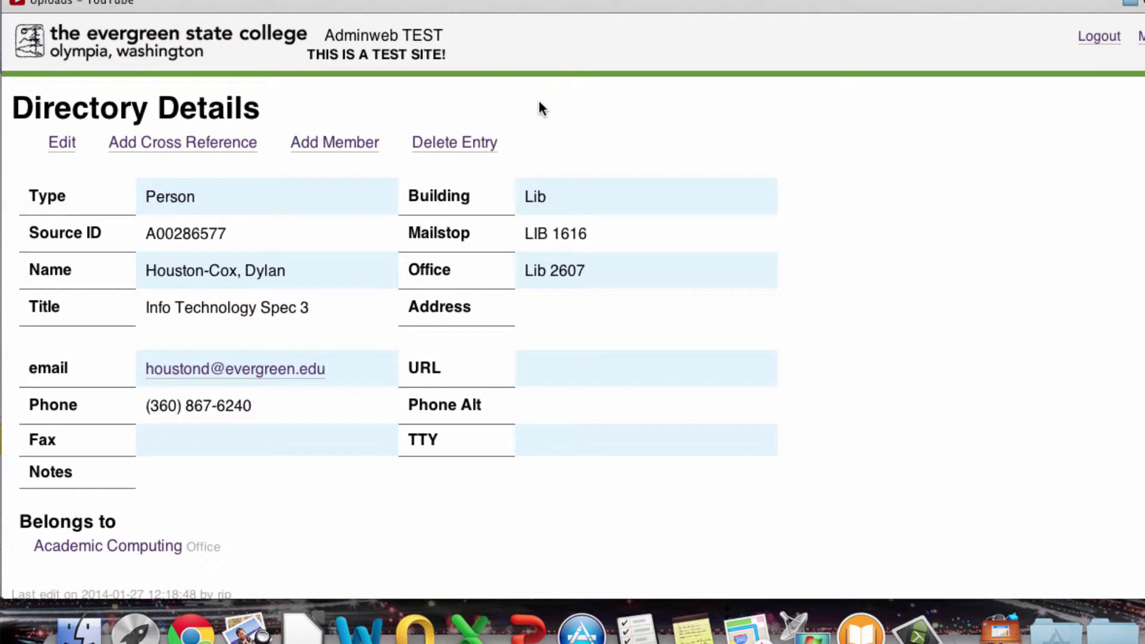
Open the Academic Computing office that the person belongs to and review its details, facilities, offices and people
{"action": "scroll", "coordinate": [538, 99], "scroll_direction": "down", "scroll_amount": 3}
{"action": "scroll", "coordinate": [539, 108], "scroll_direction": "up", "scroll_amount": 3}
{"action": "scroll", "coordinate": [249, 503], "scroll_direction": "down", "scroll_amount": 3}
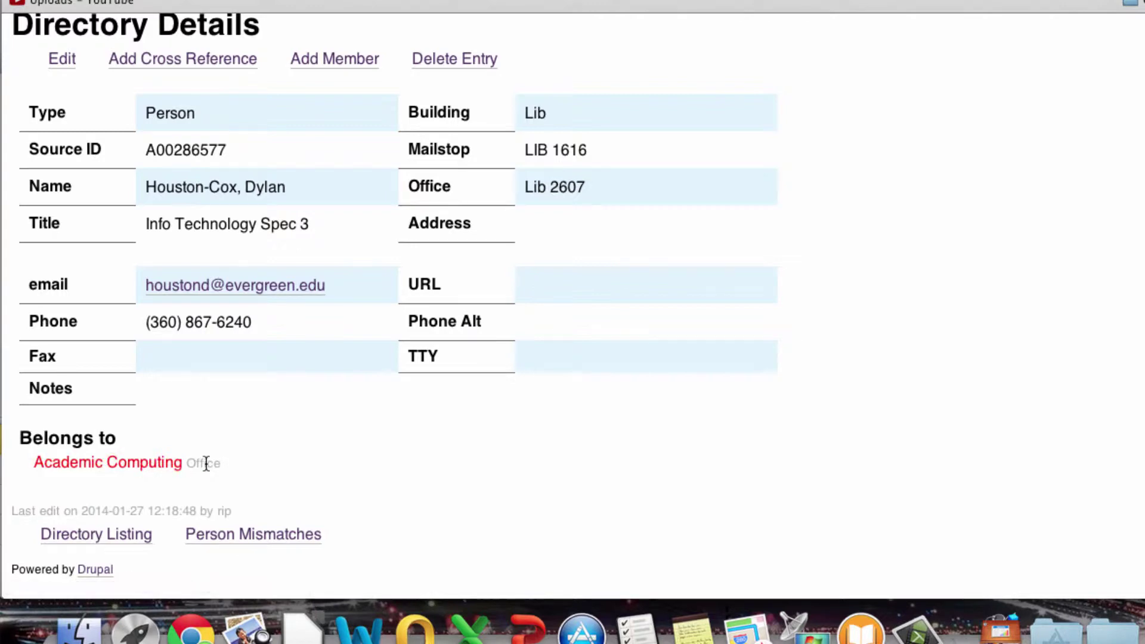
{"action": "left_click", "coordinate": [124, 465]}
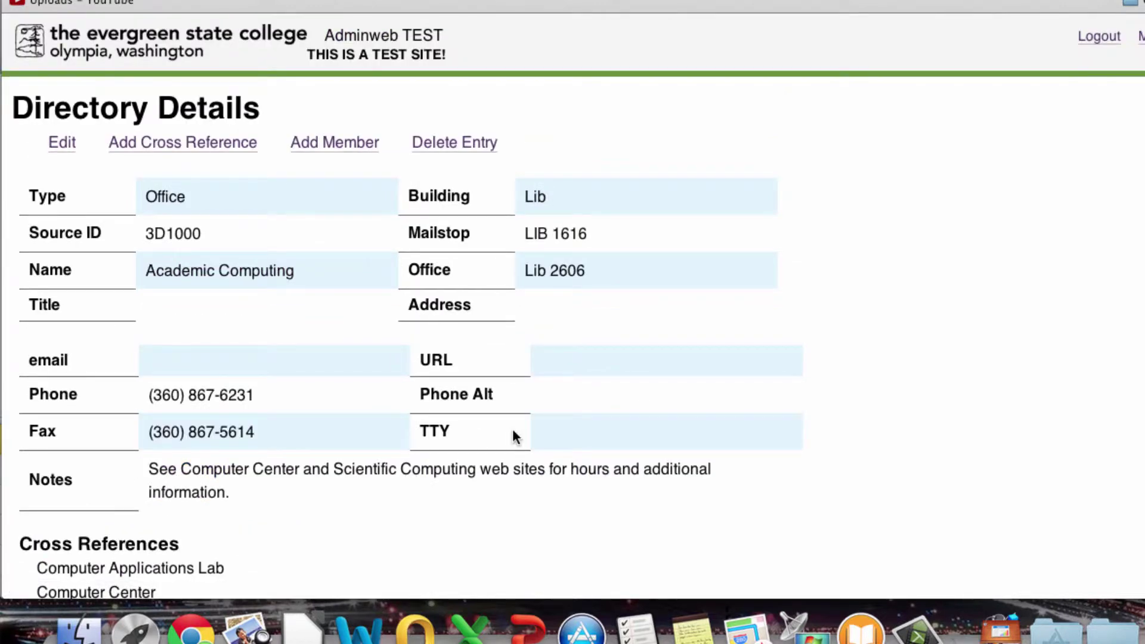
{"action": "scroll", "coordinate": [513, 431], "scroll_direction": "down", "scroll_amount": 10}
{"action": "scroll", "coordinate": [513, 431], "scroll_direction": "down", "scroll_amount": 4}
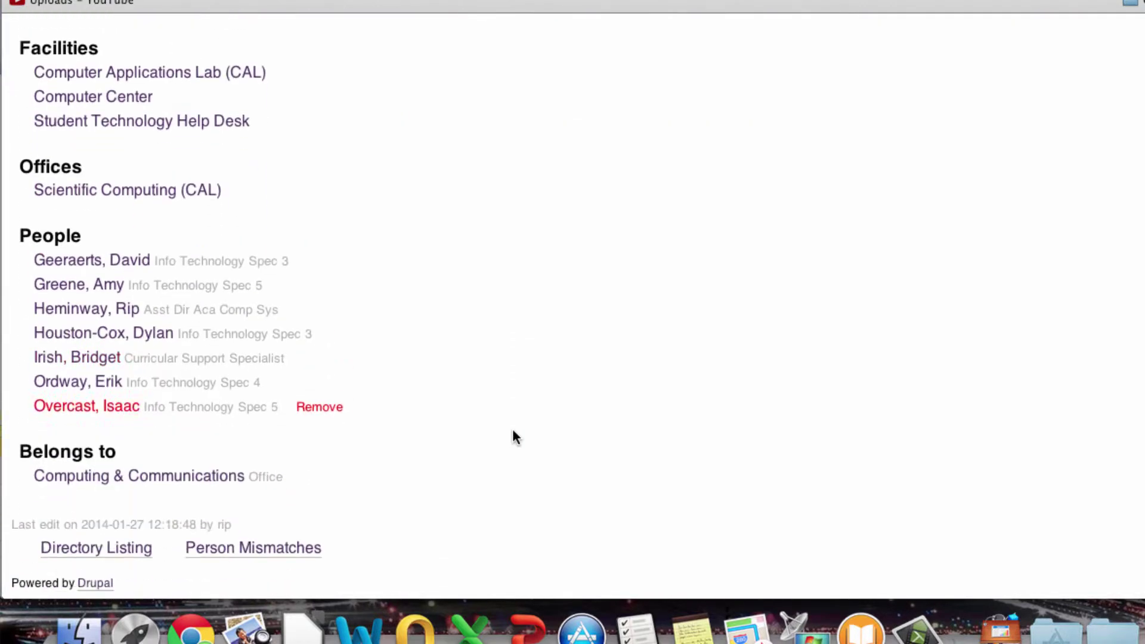
{"action": "scroll", "coordinate": [513, 430], "scroll_direction": "down", "scroll_amount": 1}
{"action": "scroll", "coordinate": [513, 431], "scroll_direction": "up", "scroll_amount": 4}
{"action": "scroll", "coordinate": [513, 430], "scroll_direction": "up", "scroll_amount": 10}
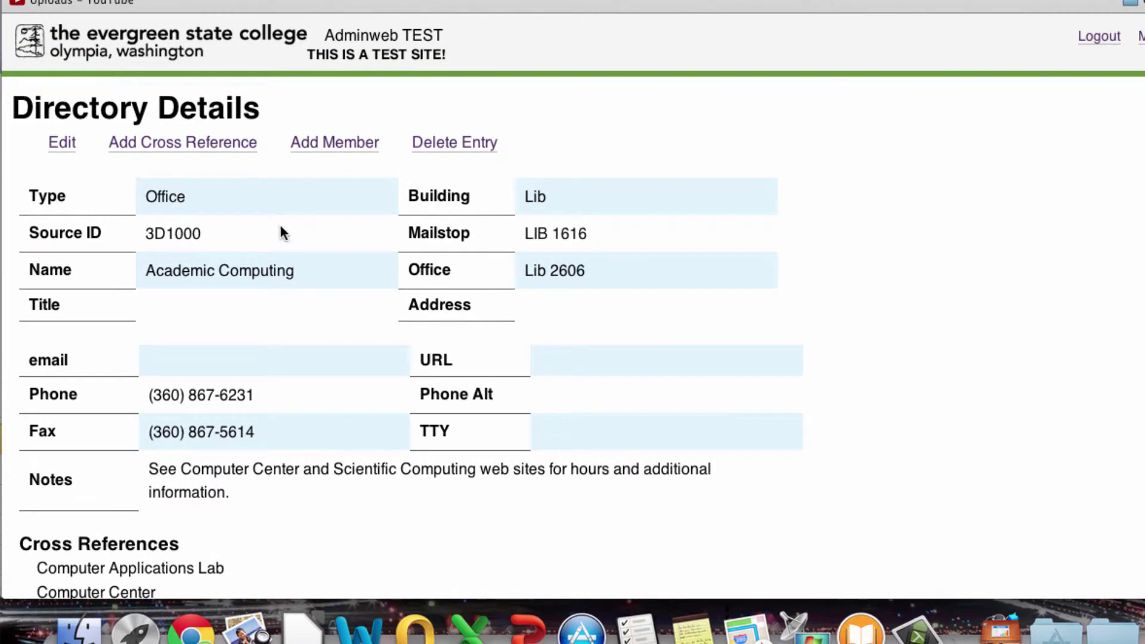
Start adding a member to Academic Computing, search by last name and pick the matching person
{"action": "left_click", "coordinate": [317, 146]}
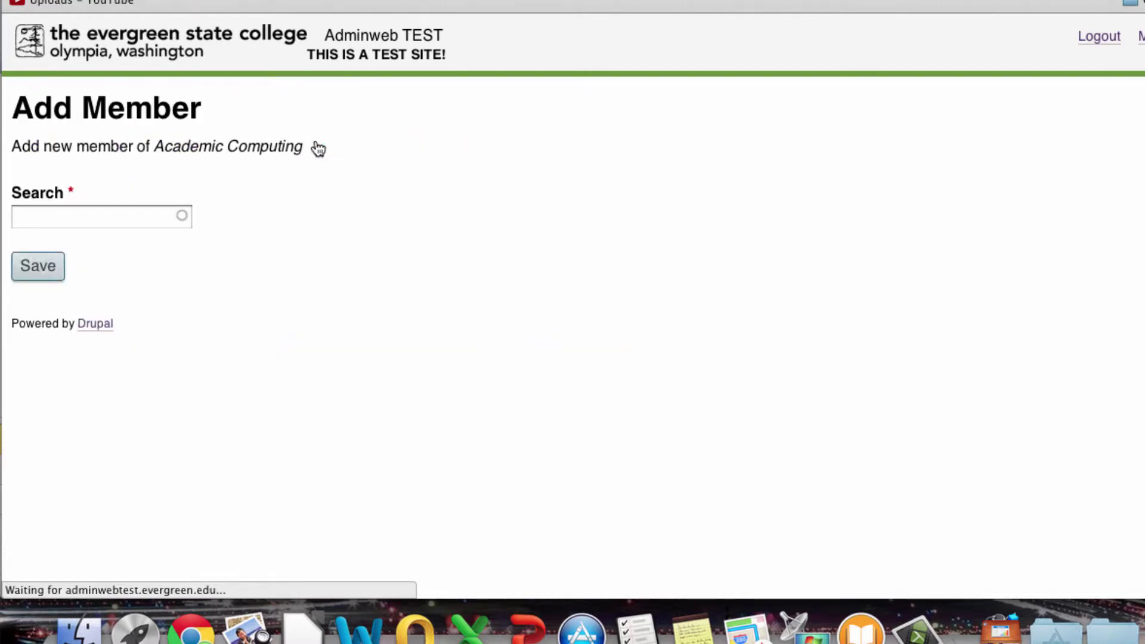
{"action": "left_click", "coordinate": [90, 219]}
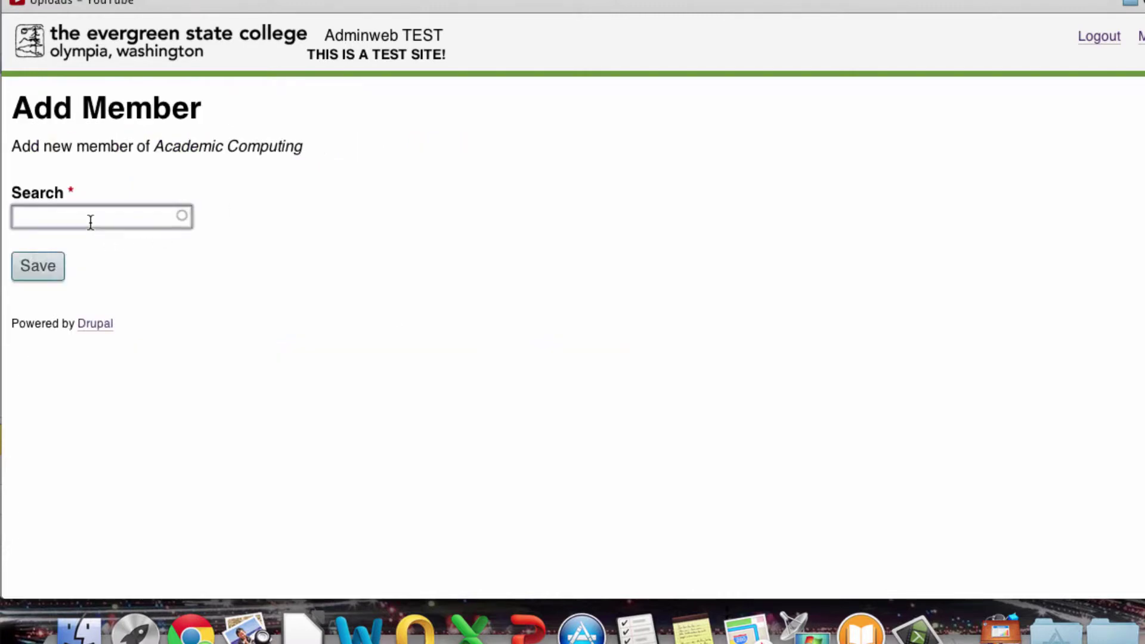
{"action": "left_click", "coordinate": [49, 196]}
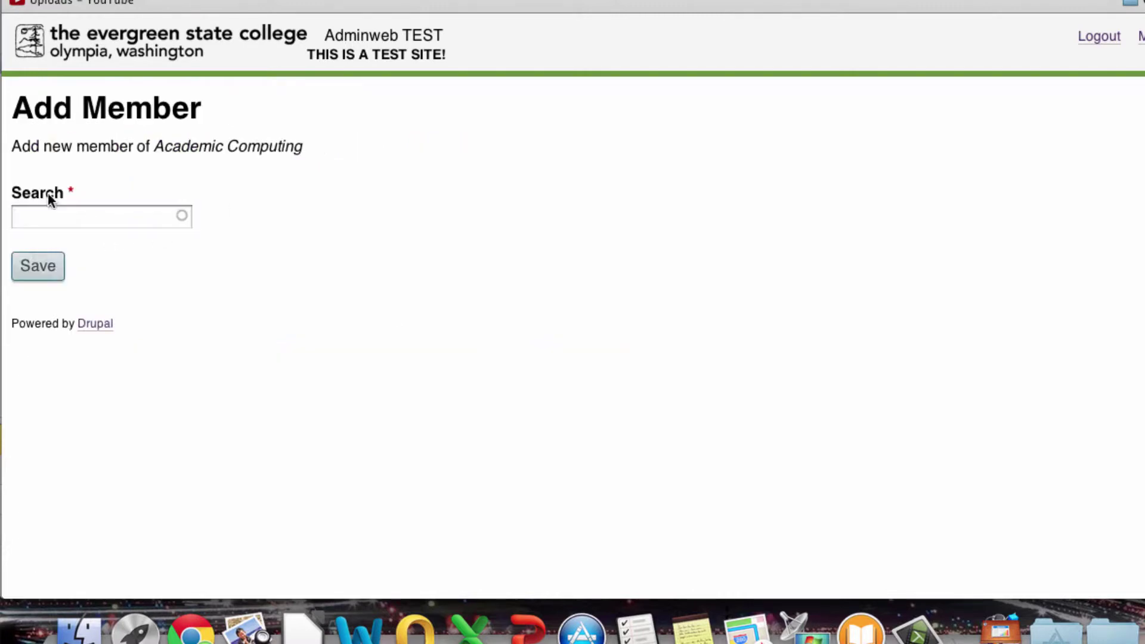
{"action": "left_click", "coordinate": [39, 213]}
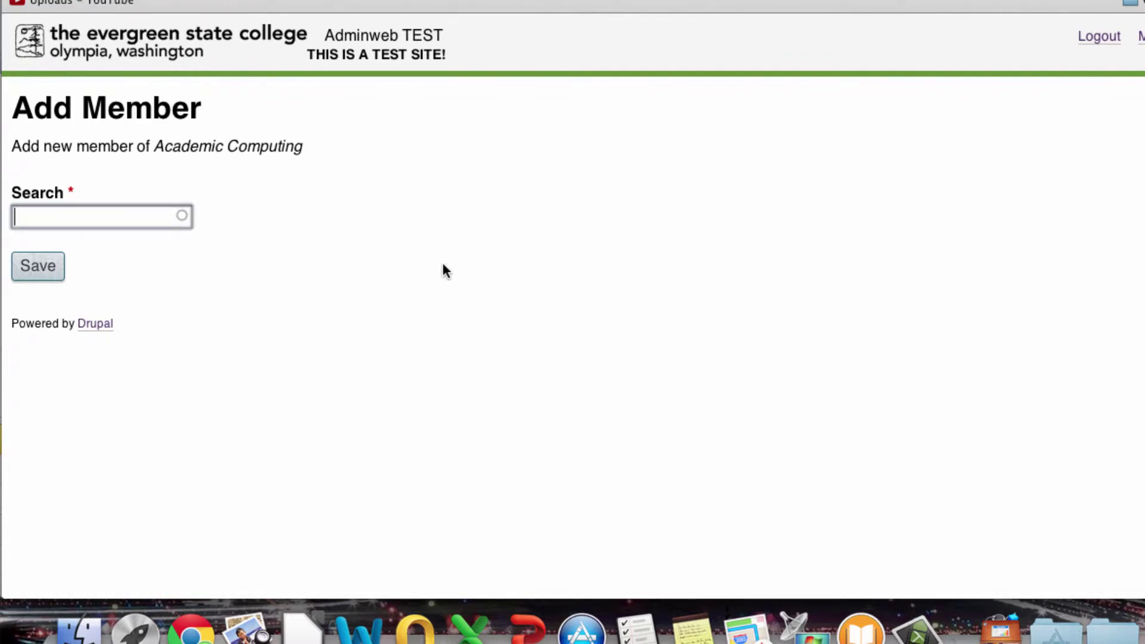
{"action": "type", "text": "Houston"}
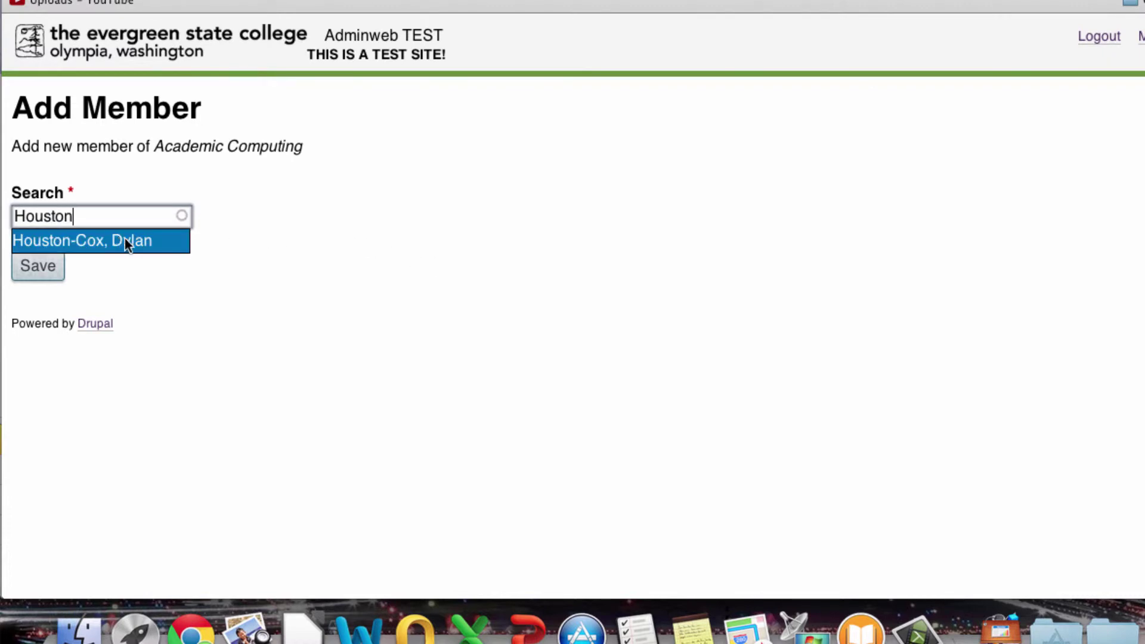
{"action": "left_click", "coordinate": [109, 240]}
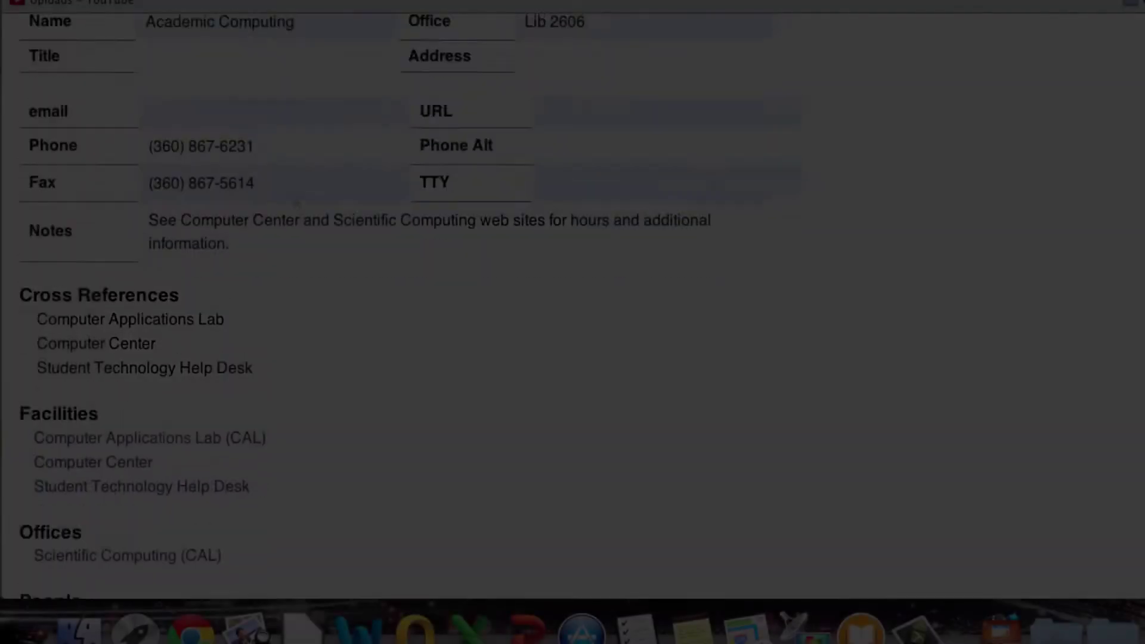
Examine the removal options for Academic Computing's cross references, offices and people
{"action": "scroll", "coordinate": [293, 197], "scroll_direction": "down", "scroll_amount": 5}
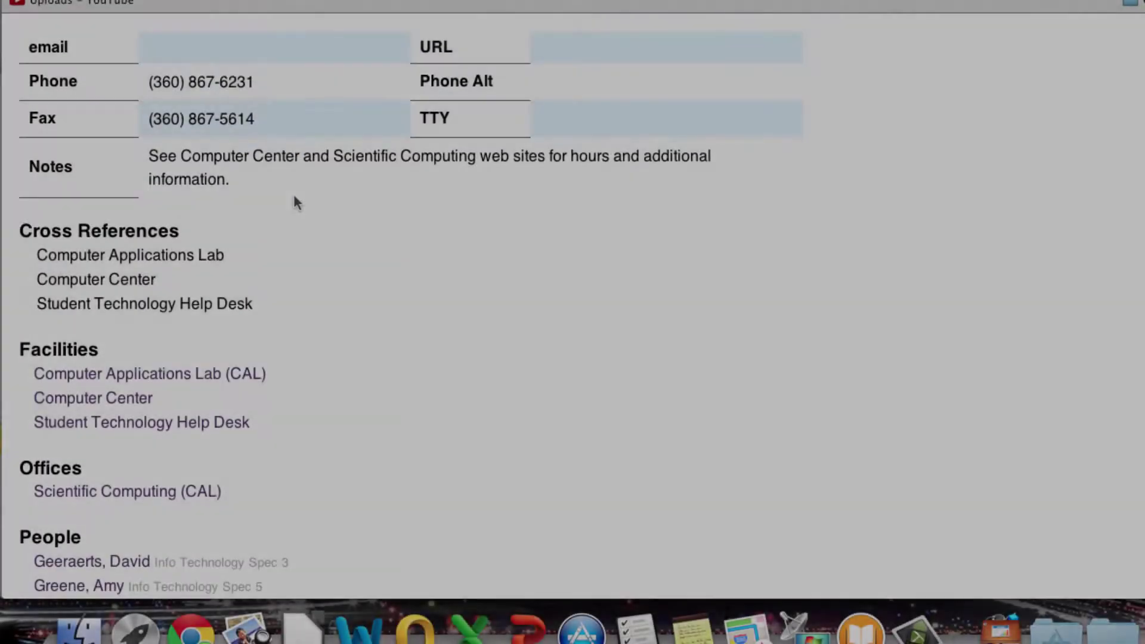
{"action": "mouse_move", "coordinate": [293, 197]}
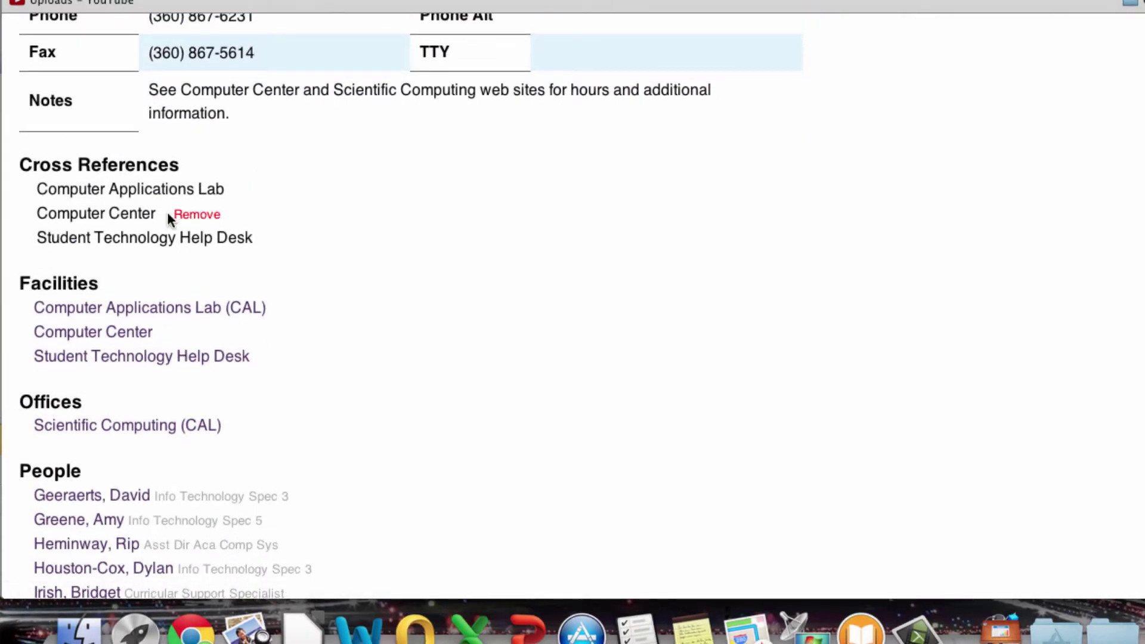
{"action": "mouse_move", "coordinate": [173, 213]}
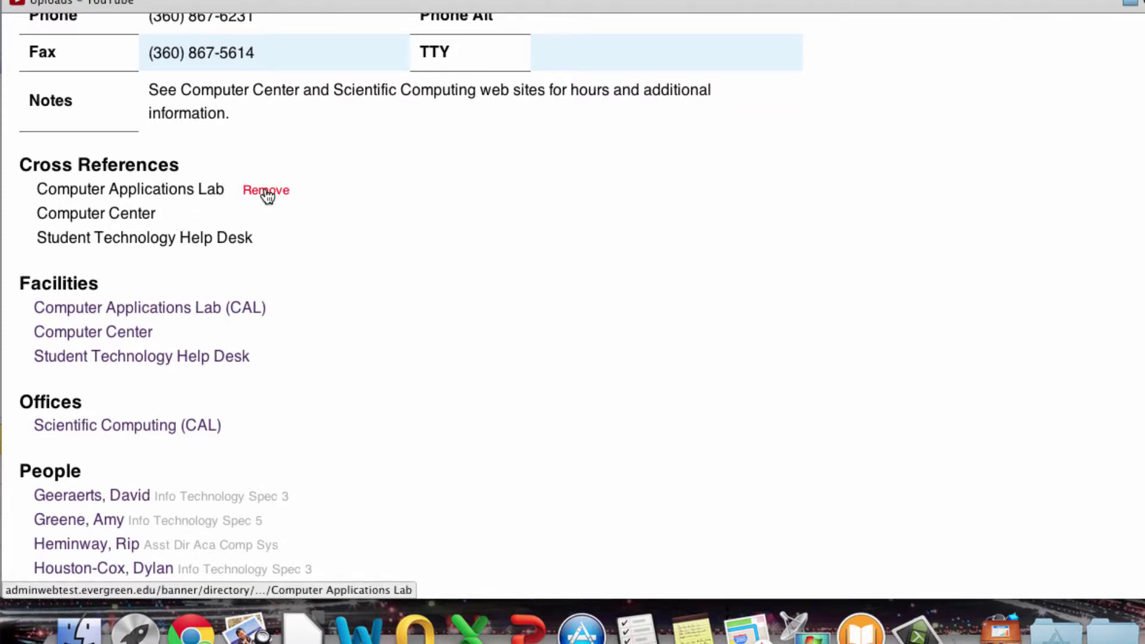
{"action": "scroll", "coordinate": [343, 294], "scroll_direction": "down", "scroll_amount": 2}
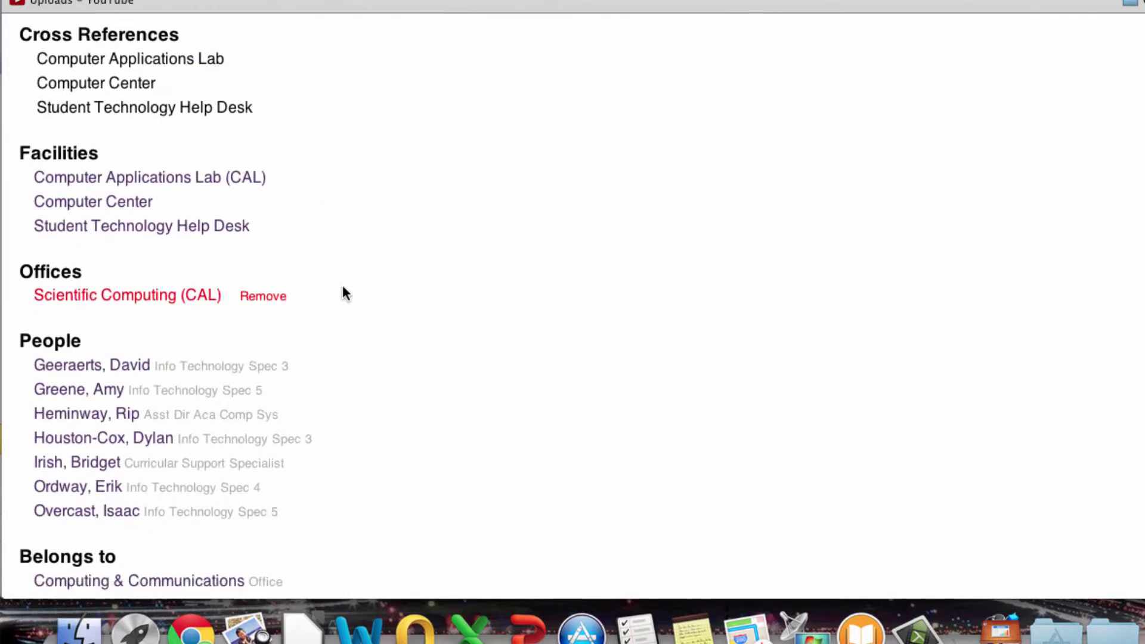
{"action": "scroll", "coordinate": [342, 293], "scroll_direction": "down", "scroll_amount": 1}
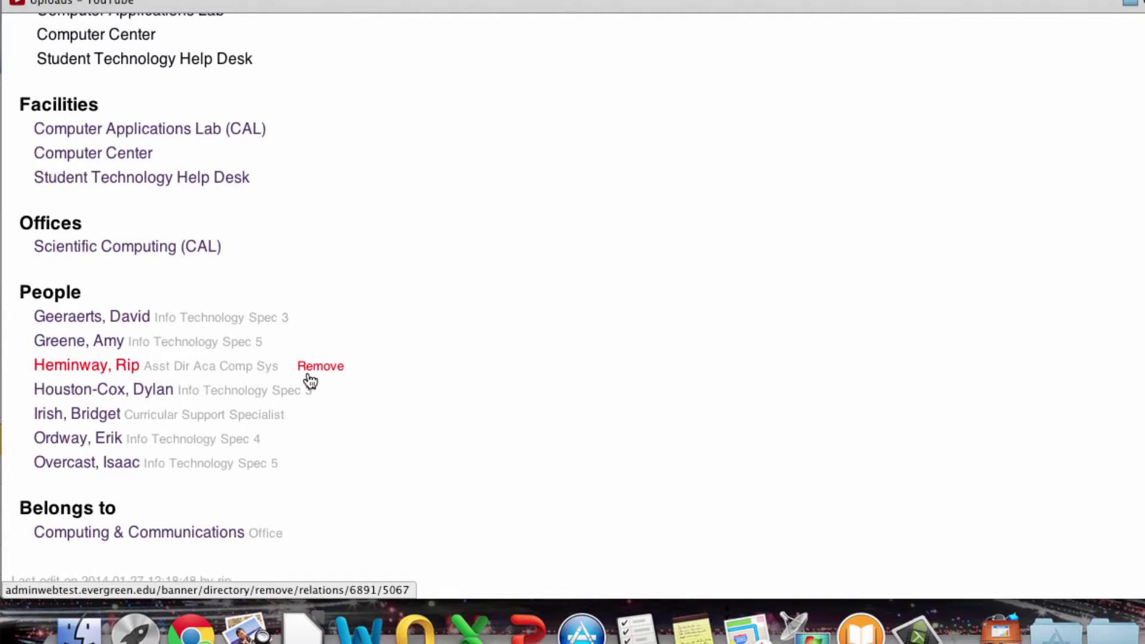
{"action": "scroll", "coordinate": [309, 380], "scroll_direction": "down", "scroll_amount": 1}
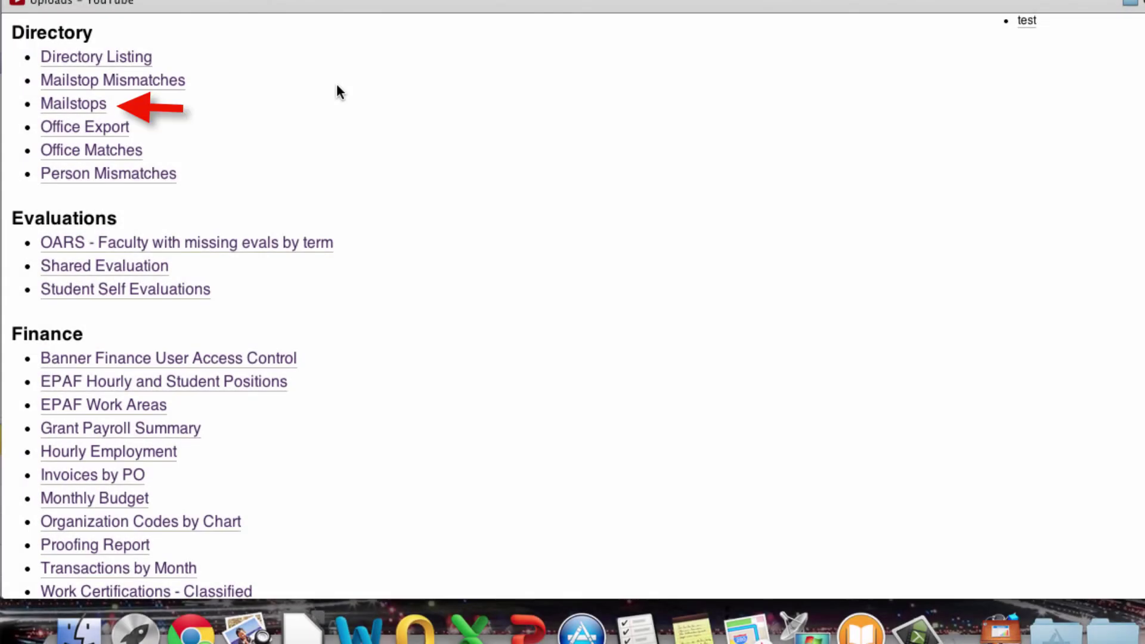
Open the Mailstops report and search the page for "library" to look through the Library building's mailstops
{"action": "left_click", "coordinate": [76, 104]}
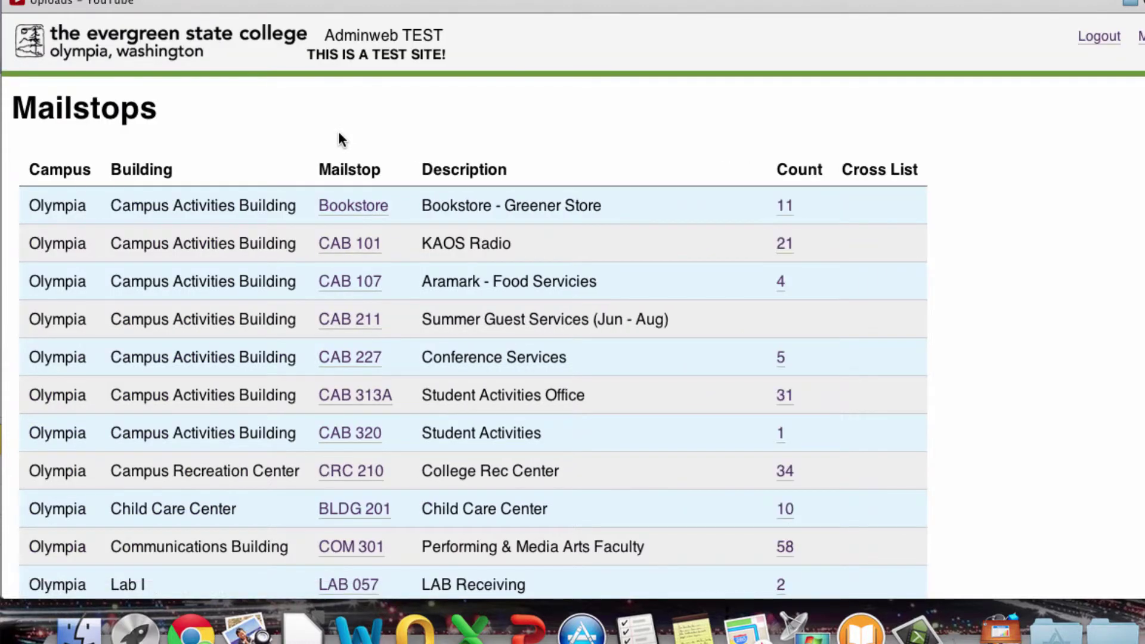
{"action": "scroll", "coordinate": [338, 136], "scroll_direction": "down", "scroll_amount": 3}
{"action": "scroll", "coordinate": [338, 136], "scroll_direction": "up", "scroll_amount": 3}
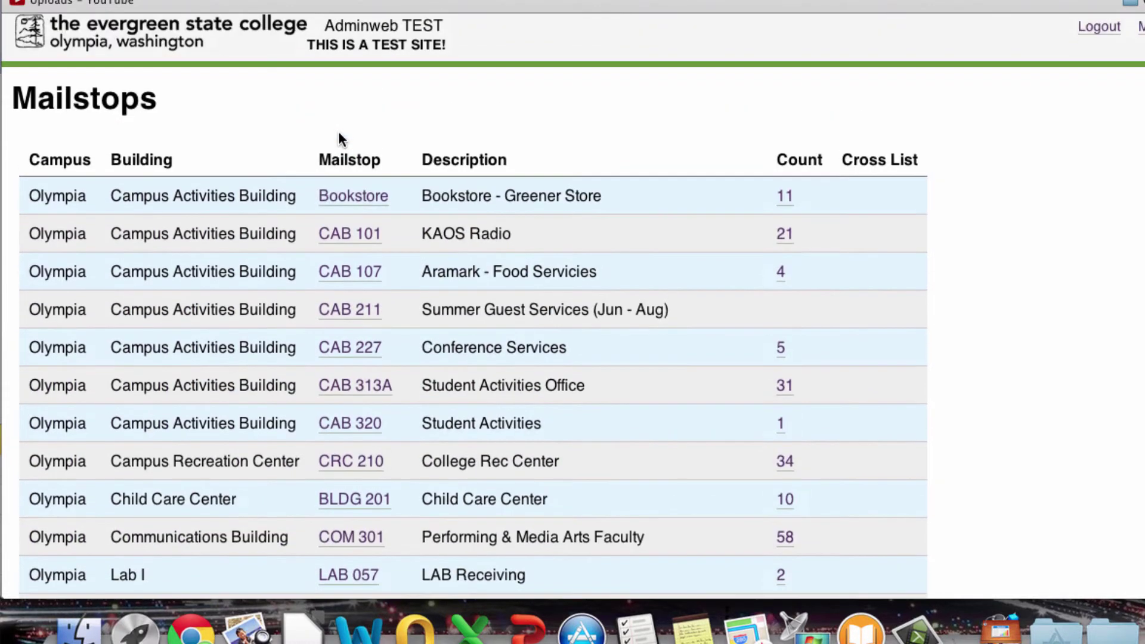
{"action": "scroll", "coordinate": [338, 136], "scroll_direction": "down", "scroll_amount": 1}
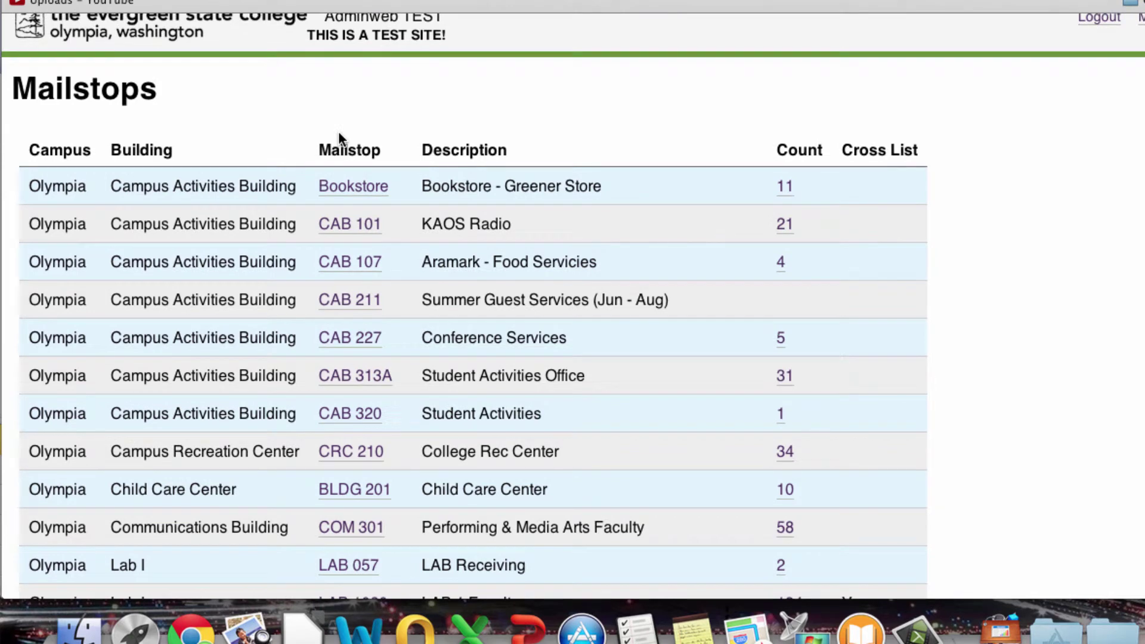
{"action": "key", "text": "super+f"}
{"action": "type", "text": "library"}
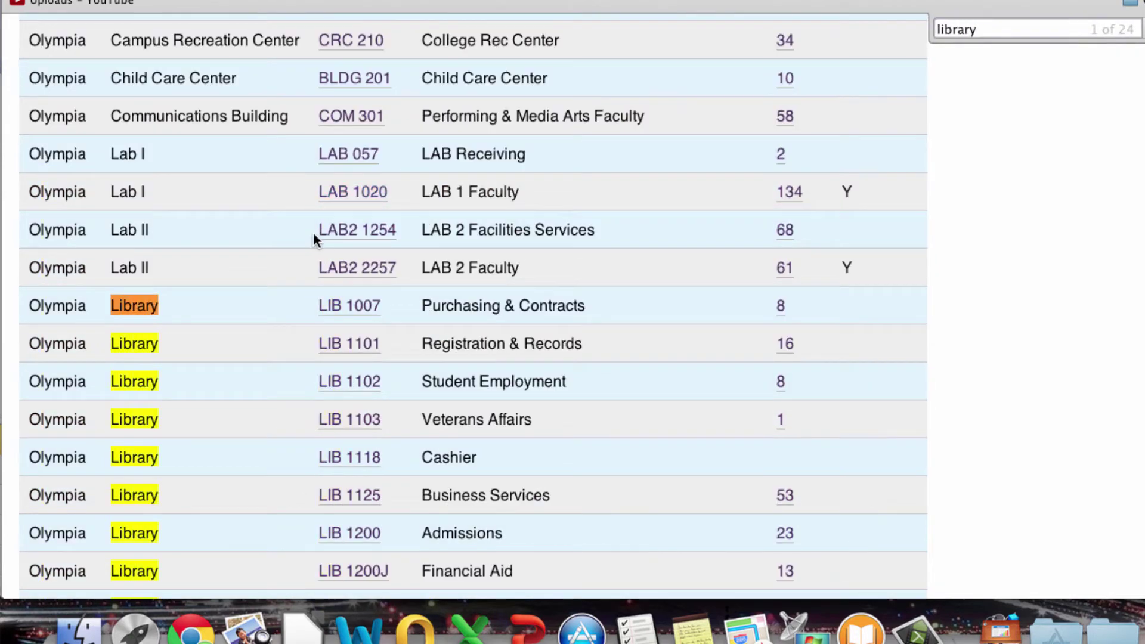
{"action": "scroll", "coordinate": [314, 239], "scroll_direction": "down", "scroll_amount": 10}
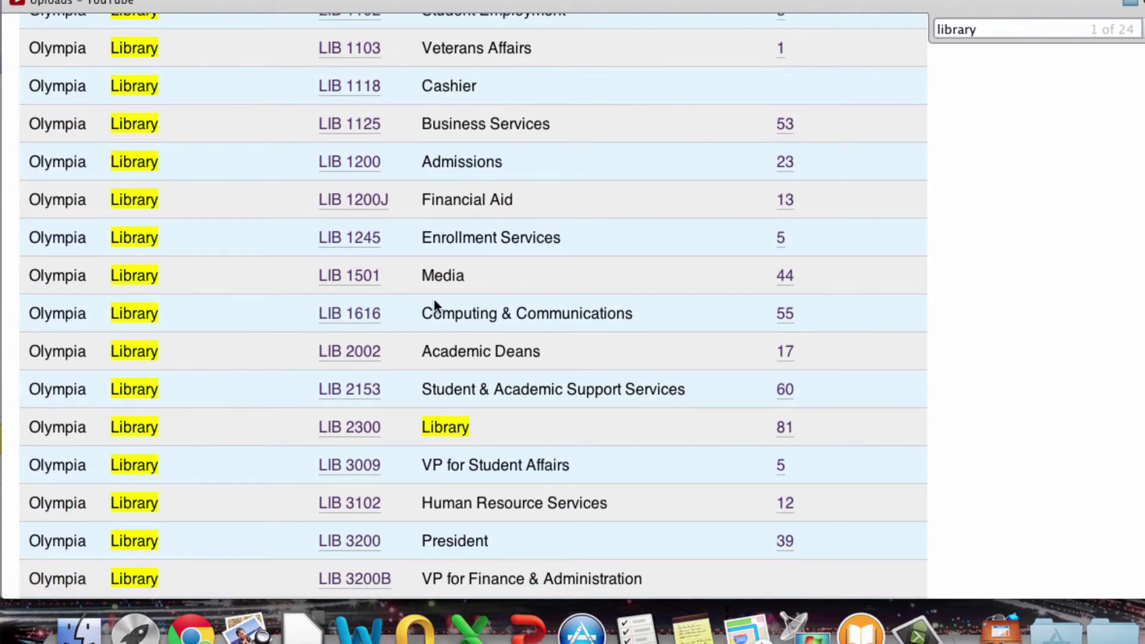
Open the entries counted for mailstop LIB 1616, Computing & Communications, and read through its facilities, offices and people
{"action": "left_click", "coordinate": [786, 317]}
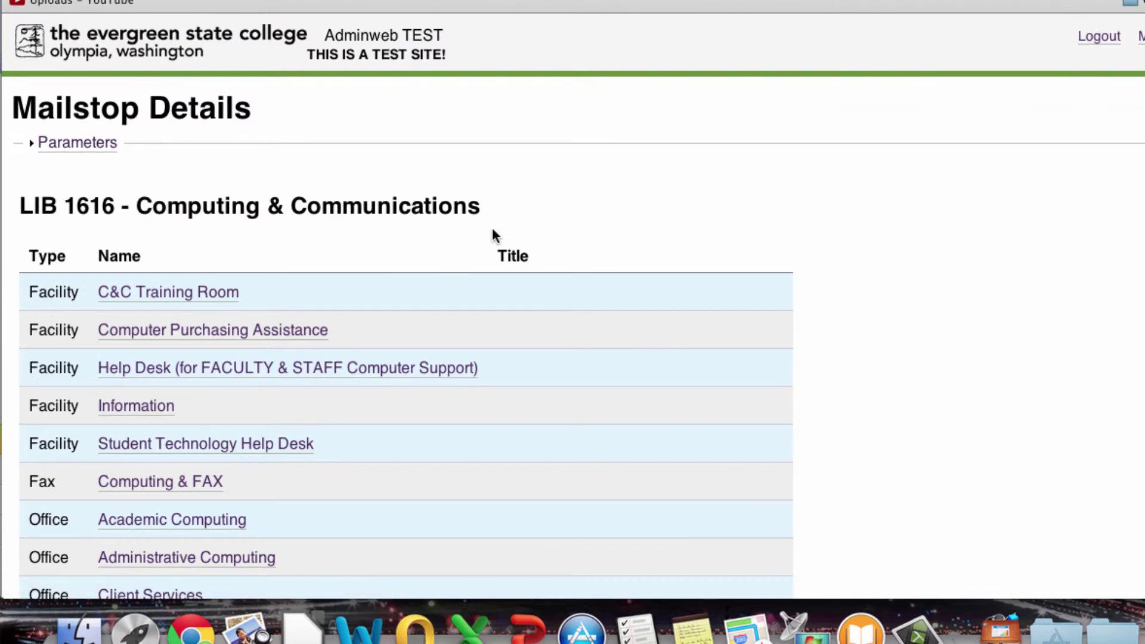
{"action": "scroll", "coordinate": [501, 208], "scroll_direction": "down", "scroll_amount": 10}
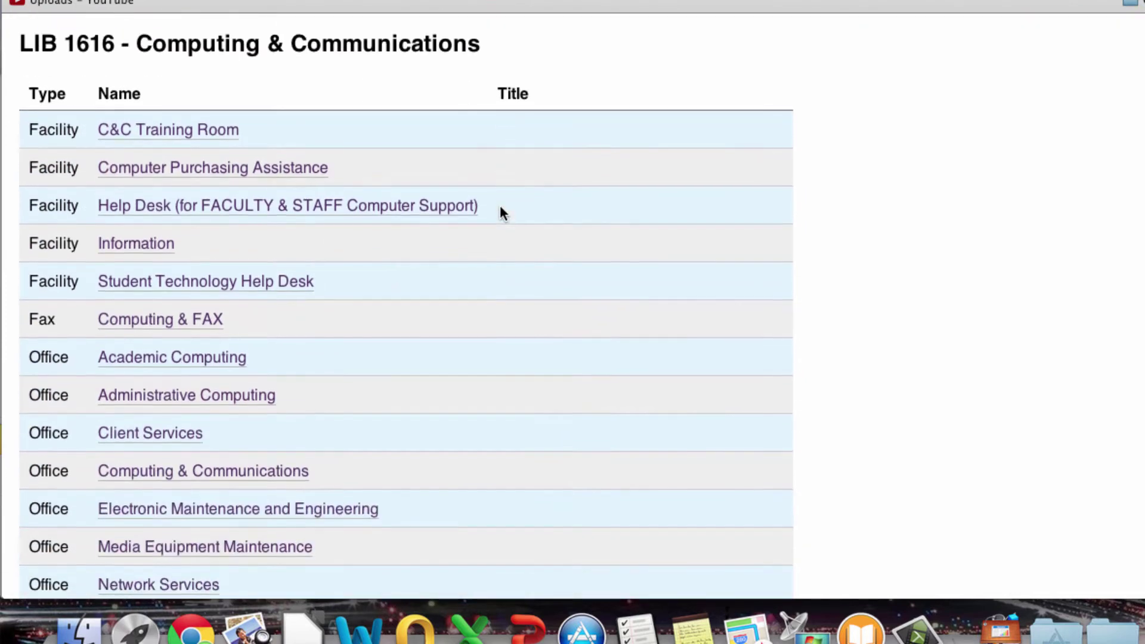
{"action": "scroll", "coordinate": [501, 212], "scroll_direction": "down", "scroll_amount": 13}
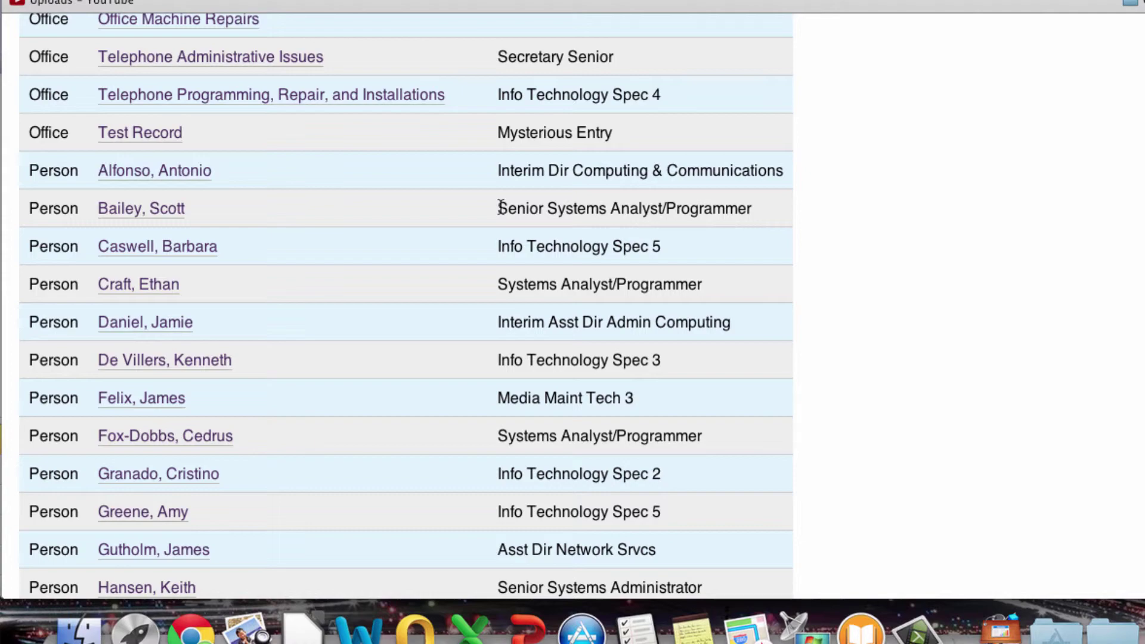
{"action": "scroll", "coordinate": [493, 218], "scroll_direction": "down", "scroll_amount": 16}
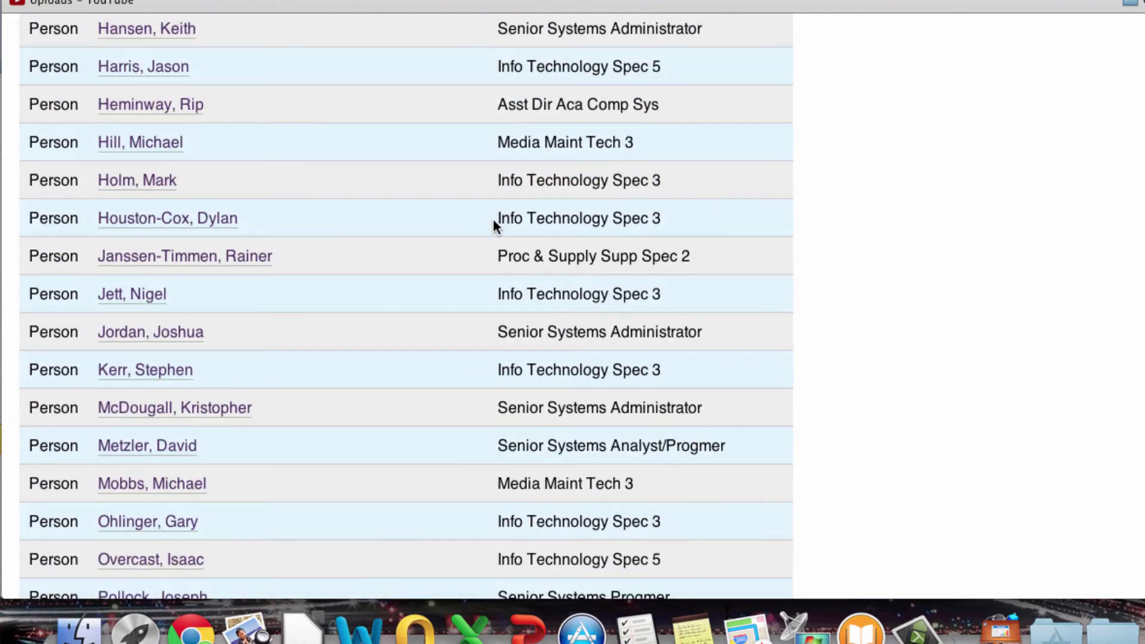
{"action": "scroll", "coordinate": [493, 220], "scroll_direction": "down", "scroll_amount": 16}
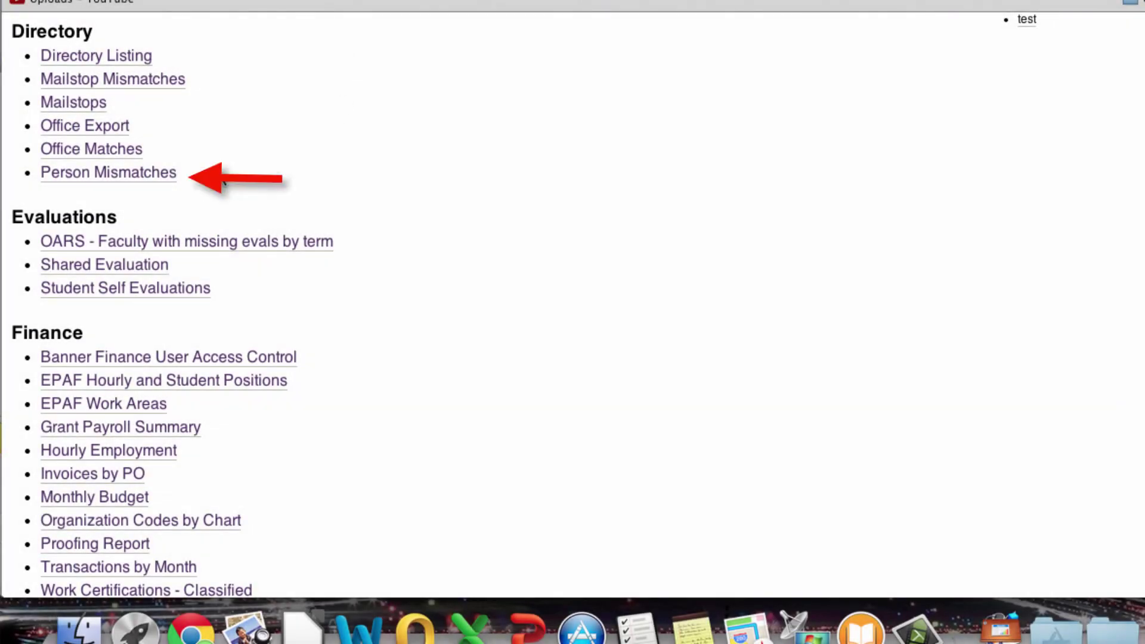
Open the Person Mismatches report and compare the Banner names and titles with the directory names and titles
{"action": "left_click", "coordinate": [131, 179]}
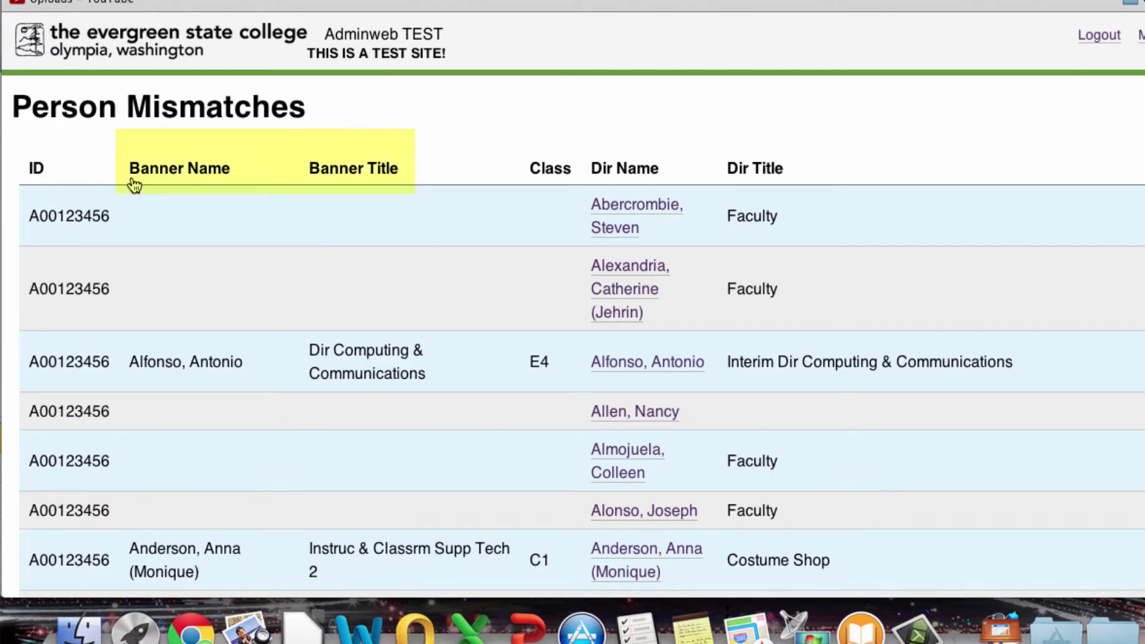
{"action": "left_click_drag", "start_coordinate": [130, 165], "coordinate": [308, 194]}
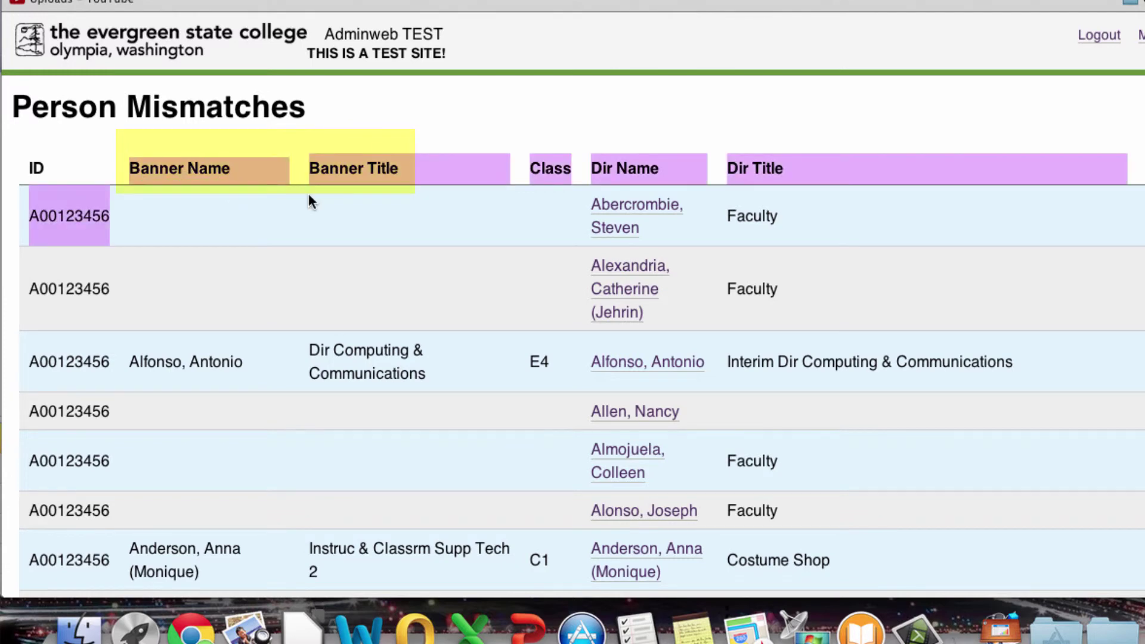
{"action": "left_click", "coordinate": [316, 202]}
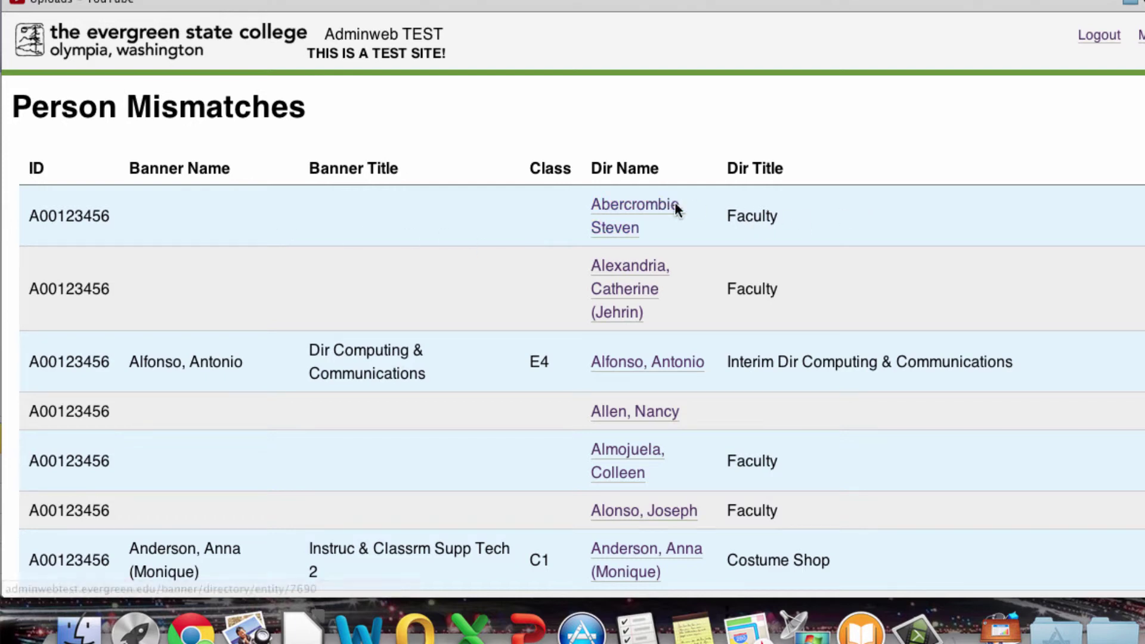
{"action": "scroll", "coordinate": [342, 266], "scroll_direction": "down", "scroll_amount": 3}
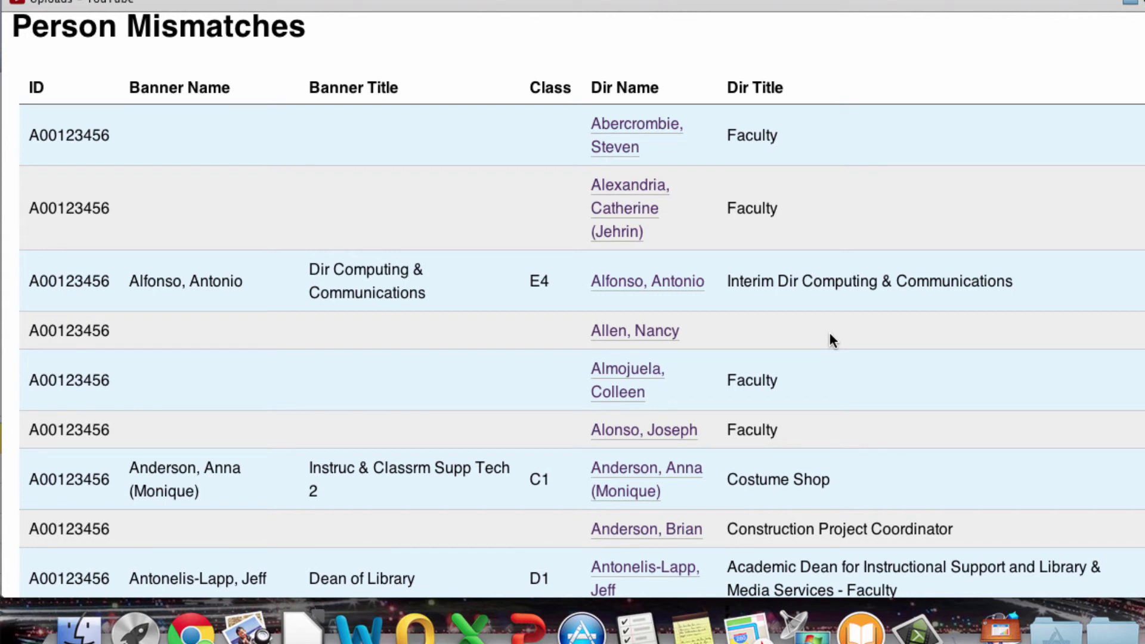
{"action": "scroll", "coordinate": [539, 361], "scroll_direction": "down", "scroll_amount": 15}
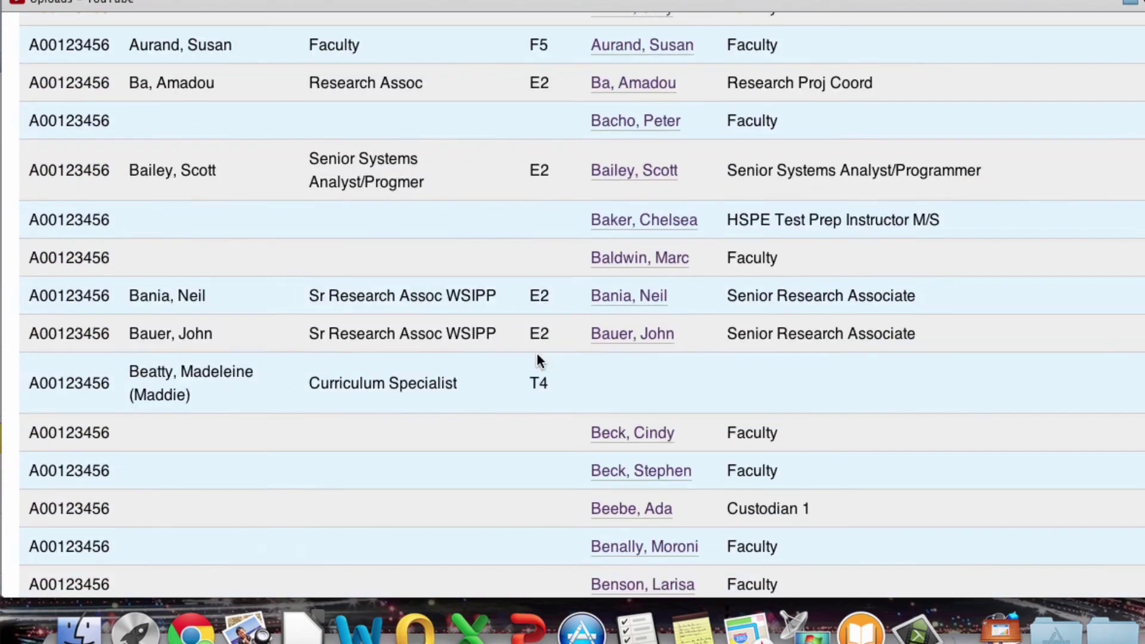
{"action": "scroll", "coordinate": [539, 361], "scroll_direction": "down", "scroll_amount": 3}
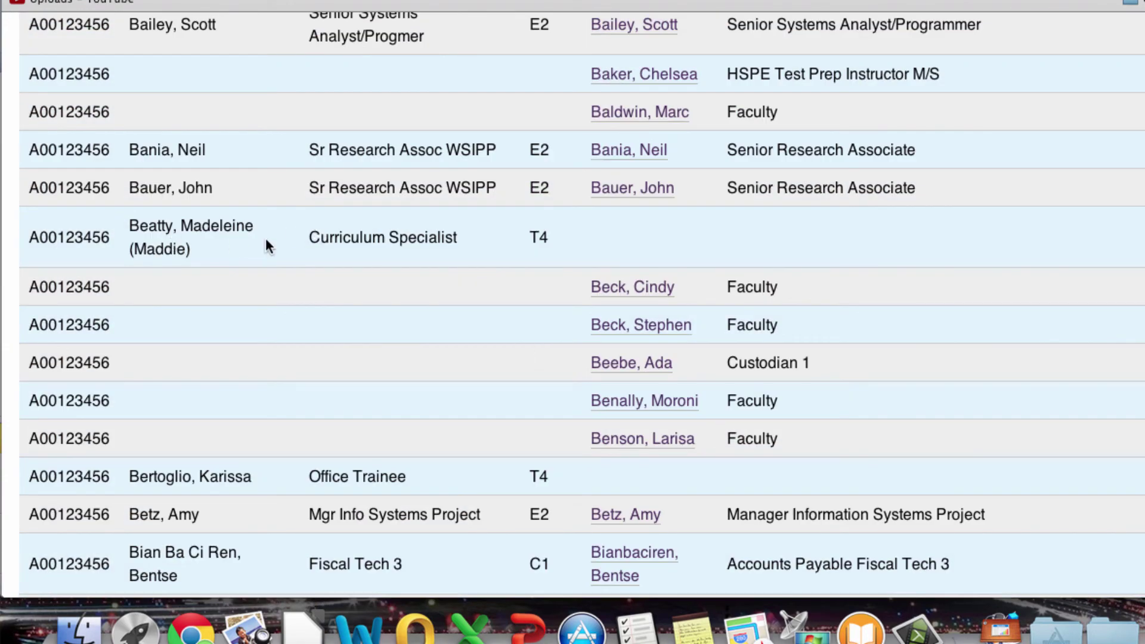